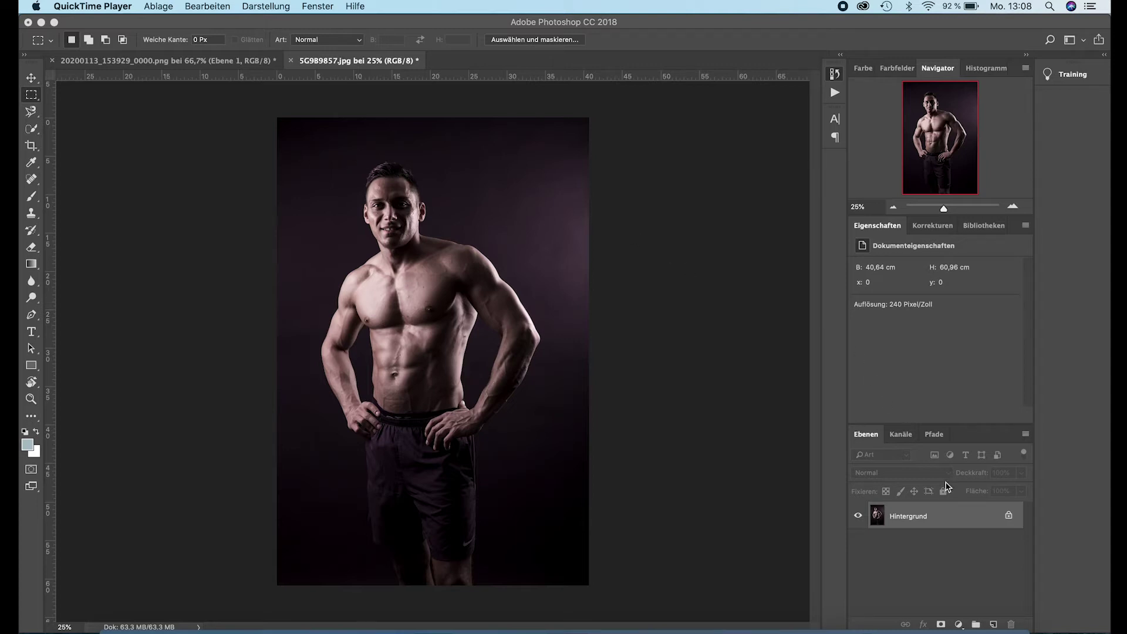
Step: Duplicate the Hintergrund background layer into a Hintergrund Kopie copy above it
left_click(944, 520)
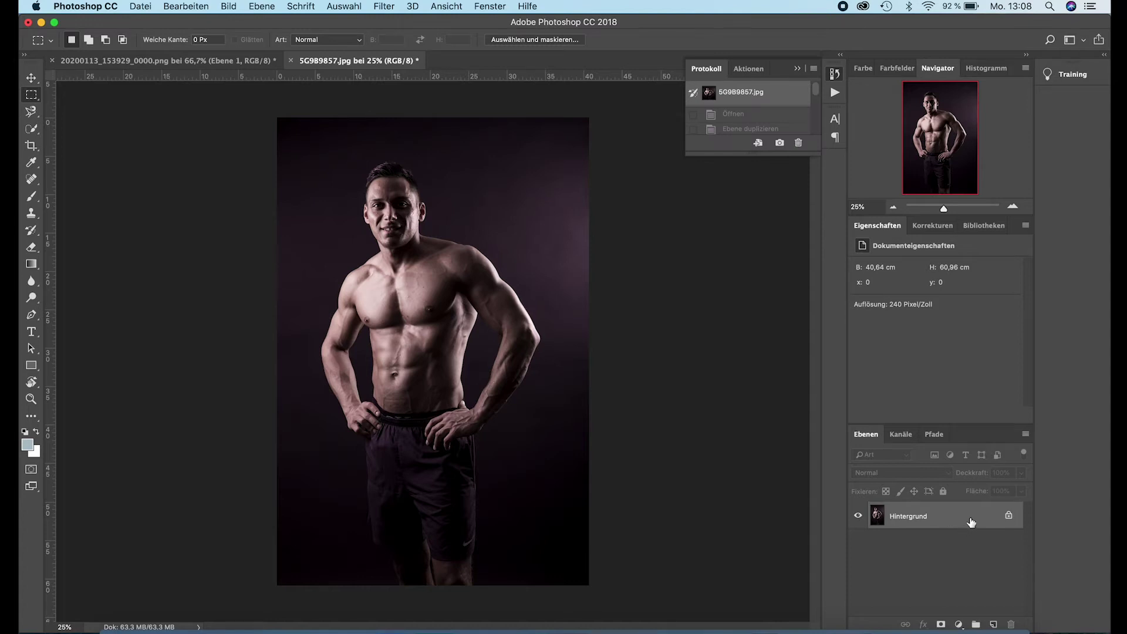
mouse_move(969, 521)
left_mouse_down()
mouse_move(1000, 606)
mouse_move(993, 624)
left_mouse_up()
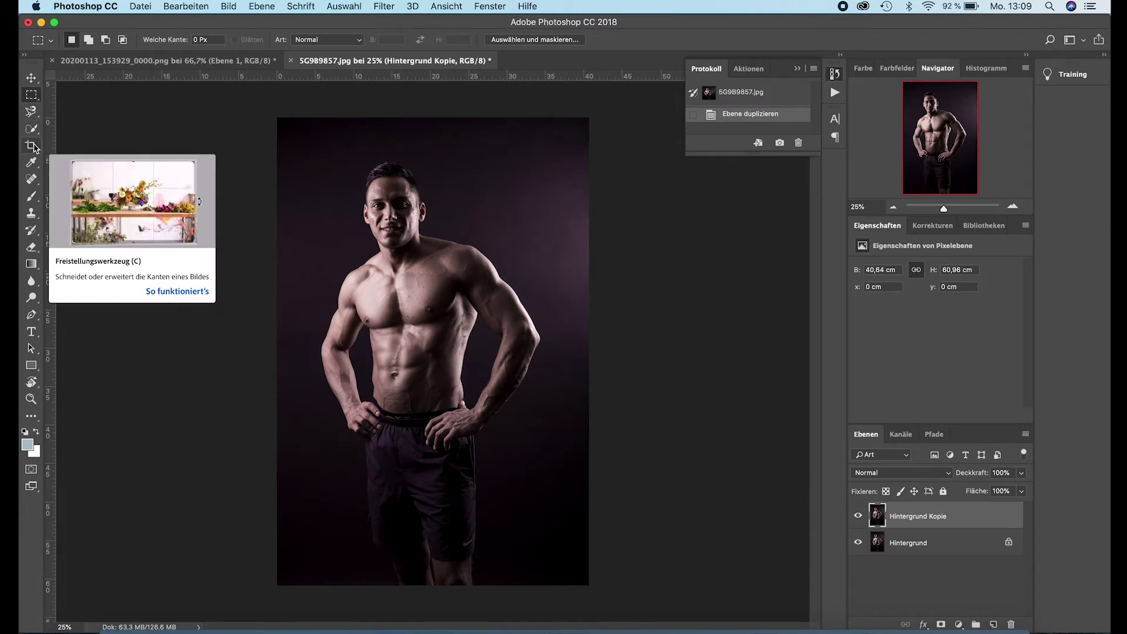
Step: Crop outward past the right, left and top edges, adding white canvas around the portrait
left_click(32, 146)
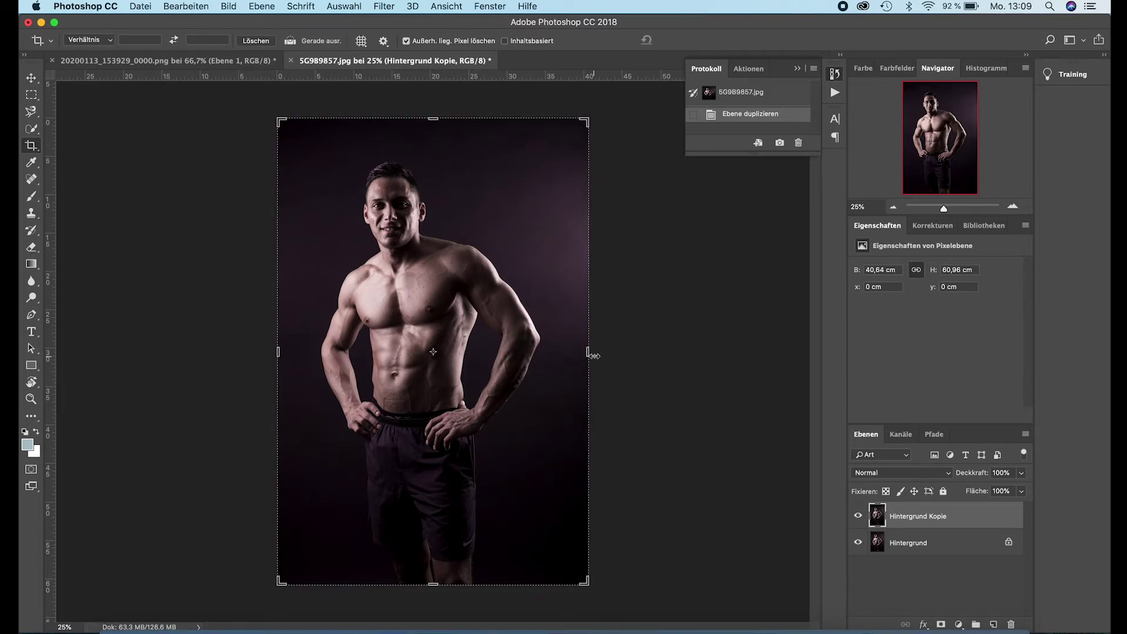
left_click_drag(588, 352, 603, 352)
left_click_drag(262, 351, 247, 351)
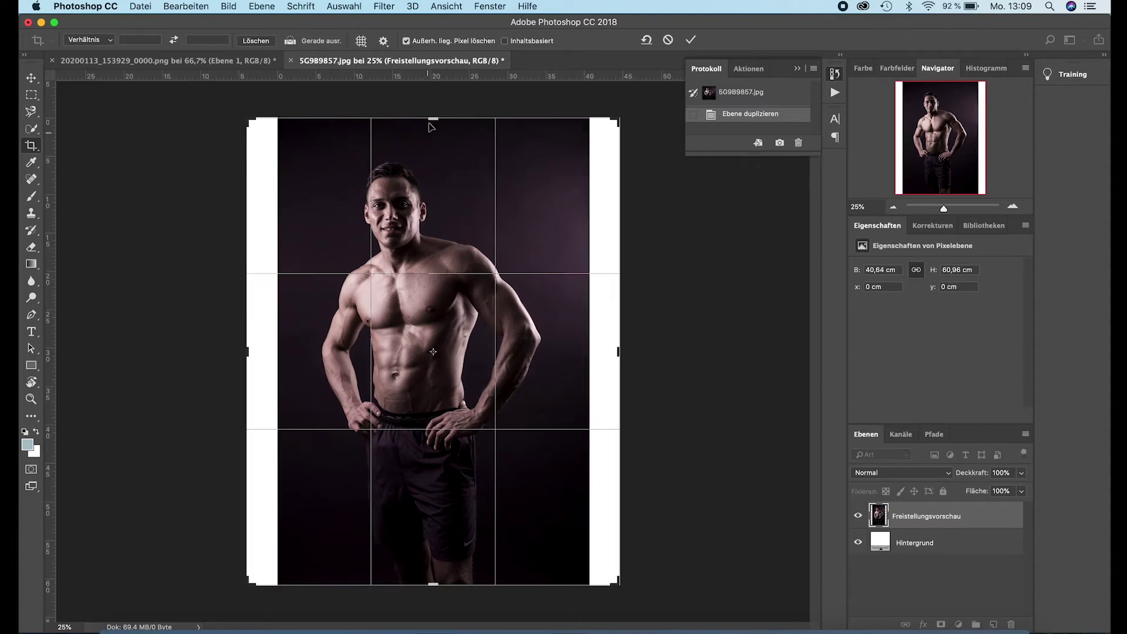
left_click_drag(433, 116, 434, 103)
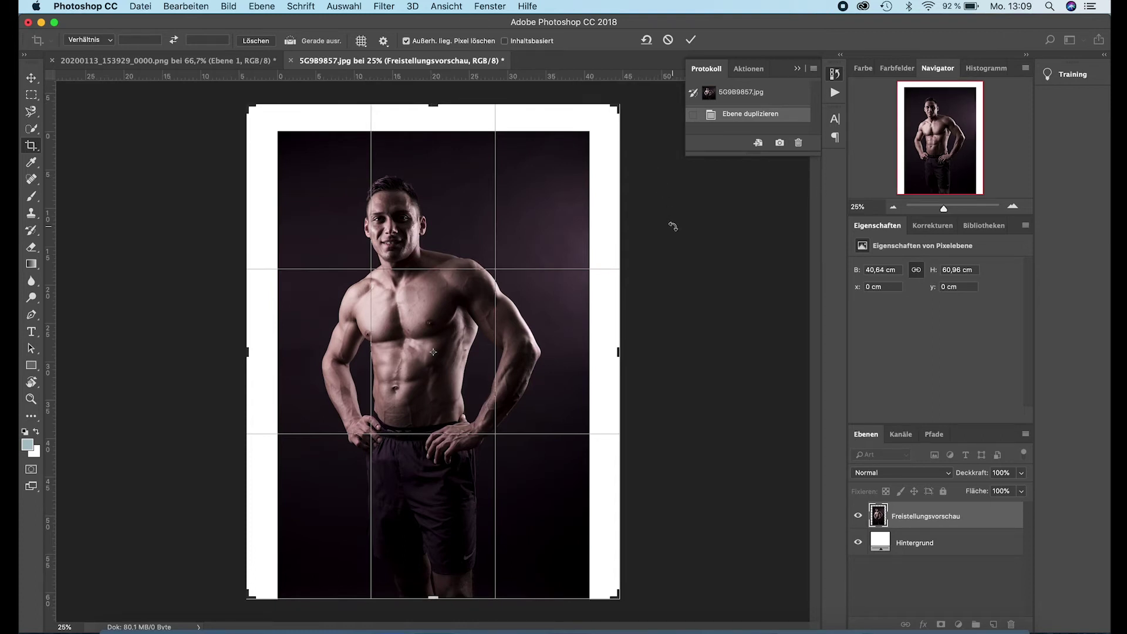
key("Return")
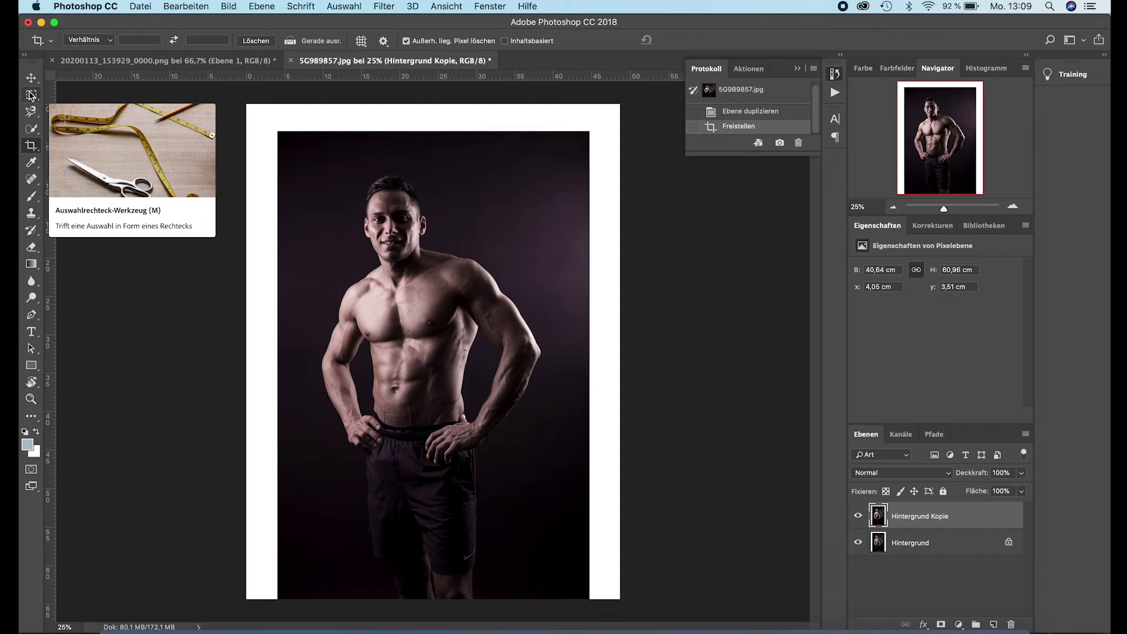
Step: Marquee-select a thin strip of dark background along the portrait's right edge
left_click(31, 95)
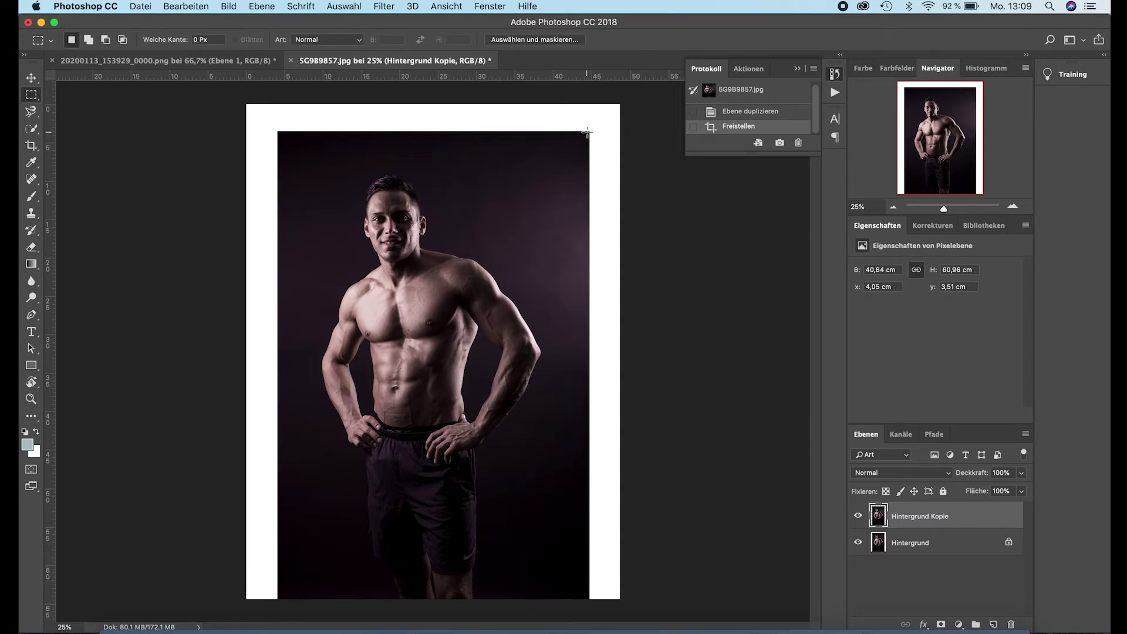
mouse_move(587, 132)
left_mouse_down()
mouse_move(546, 597)
mouse_move(557, 600)
left_mouse_up()
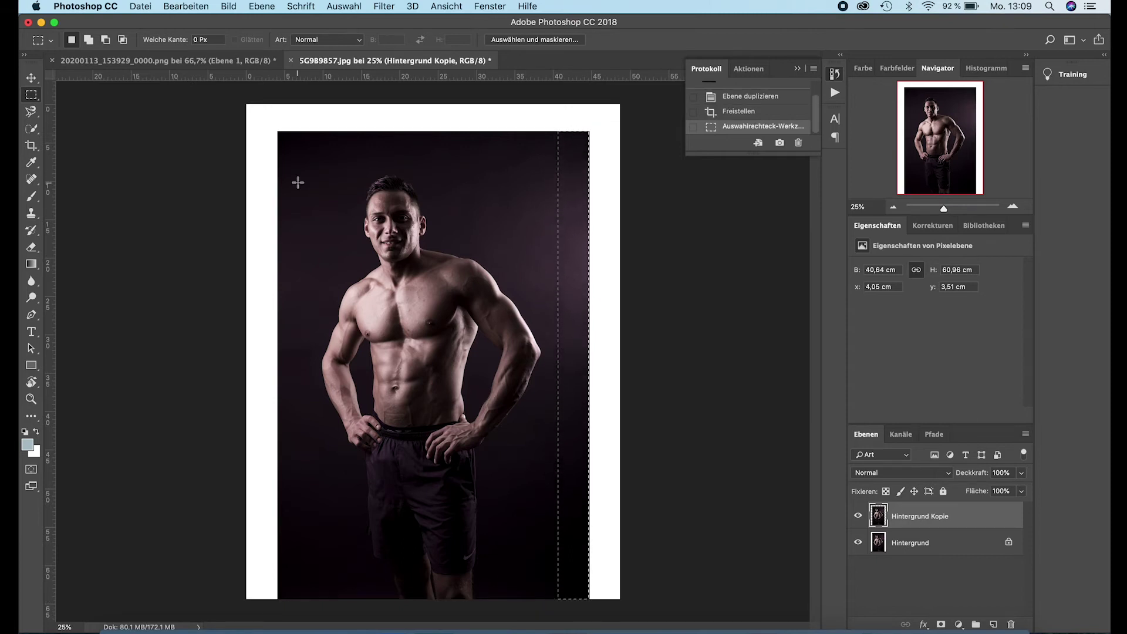
Step: Content-aware scale the right strip over the white right border, then deselect
left_click(178, 6)
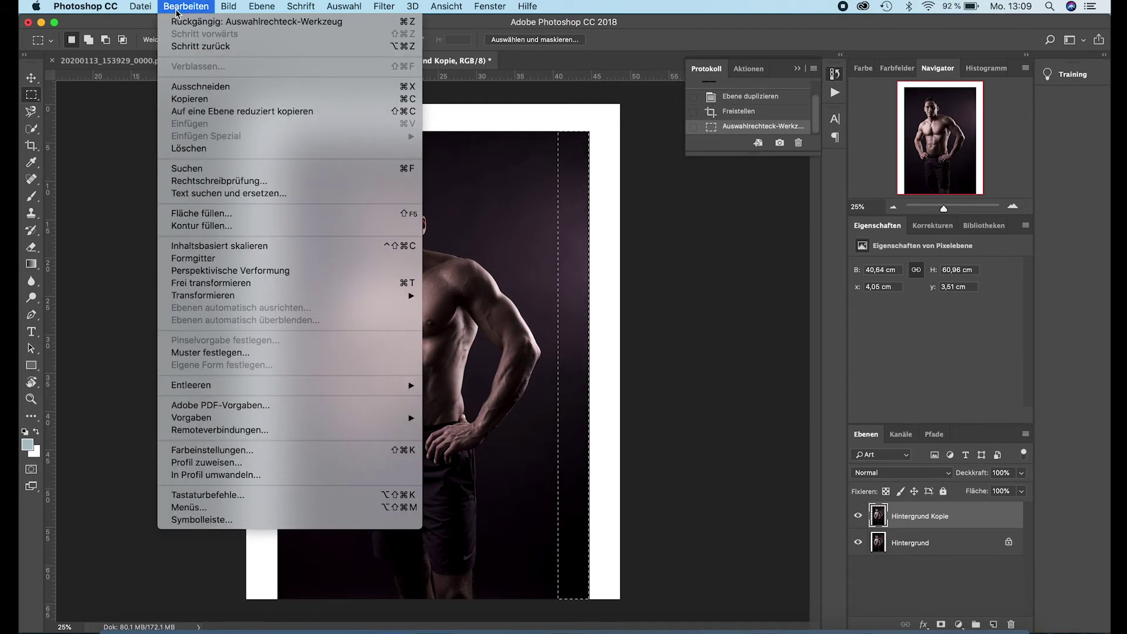
left_click(217, 246)
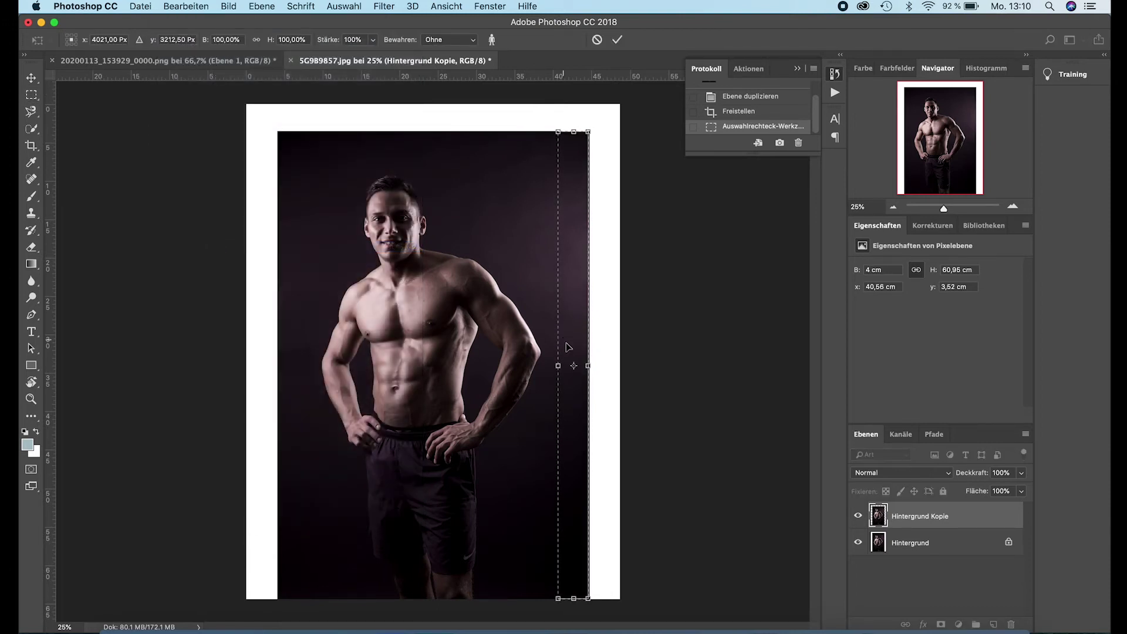
left_click_drag(590, 364, 621, 365)
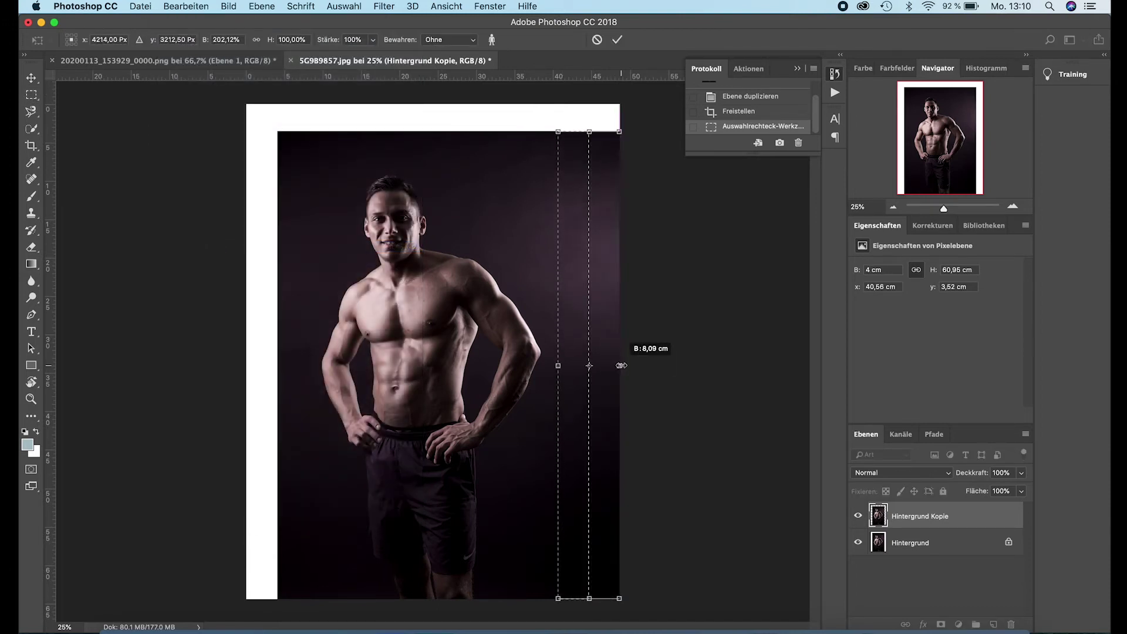
key("Return")
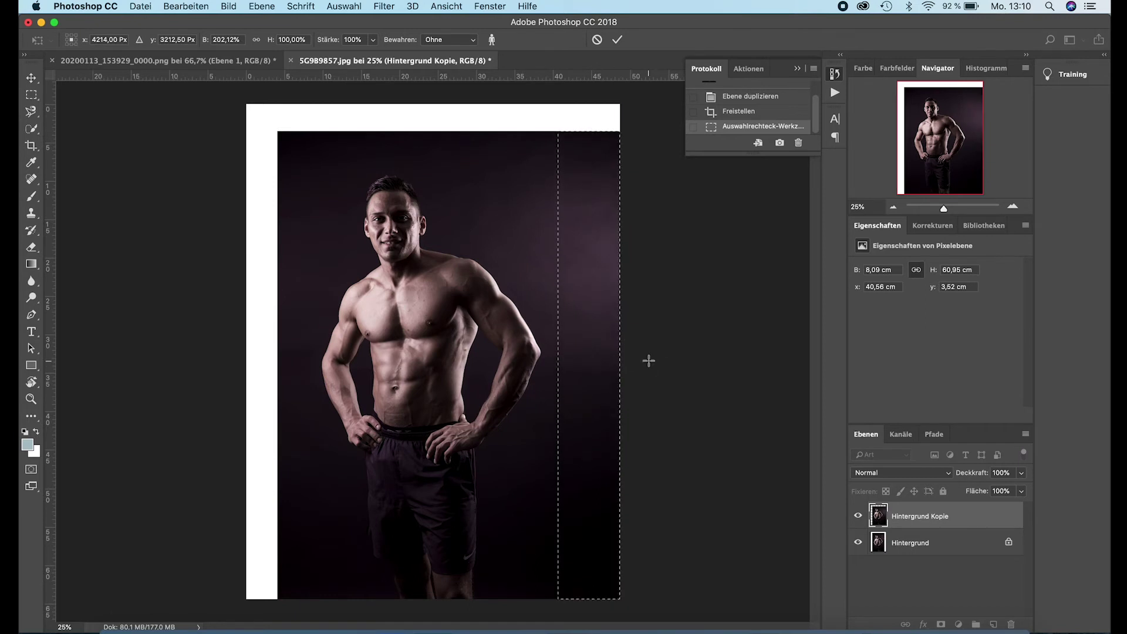
key("ctrl+d")
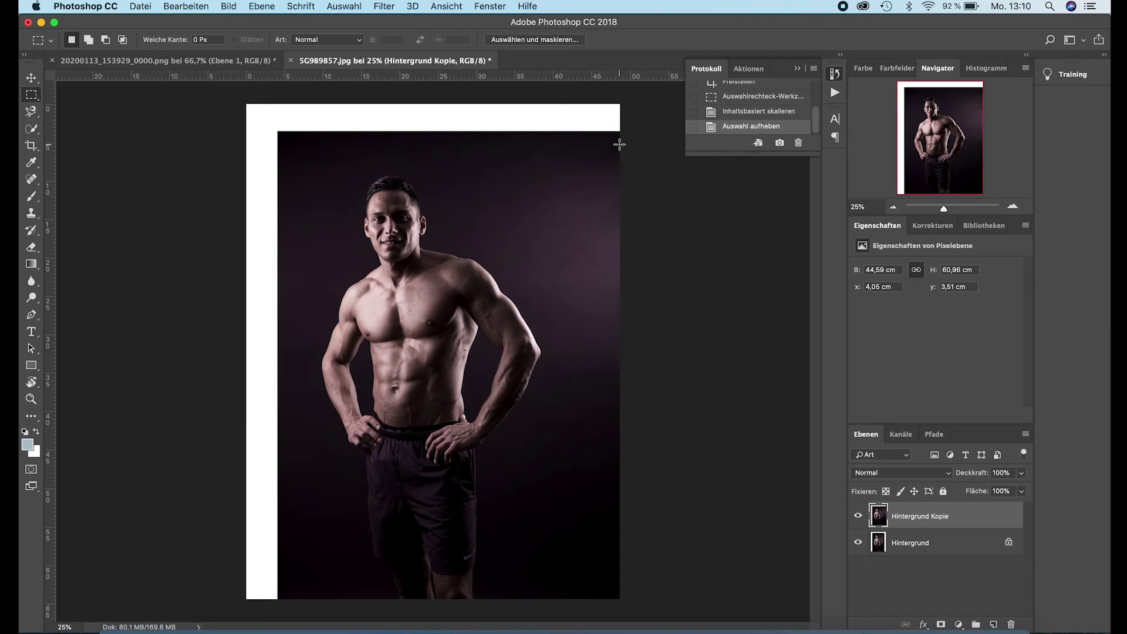
Step: Select a thin top background strip and content-aware scale it up to the canvas top, then deselect
mouse_move(619, 146)
left_mouse_down()
mouse_move(277, 149)
mouse_move(278, 133)
left_mouse_up()
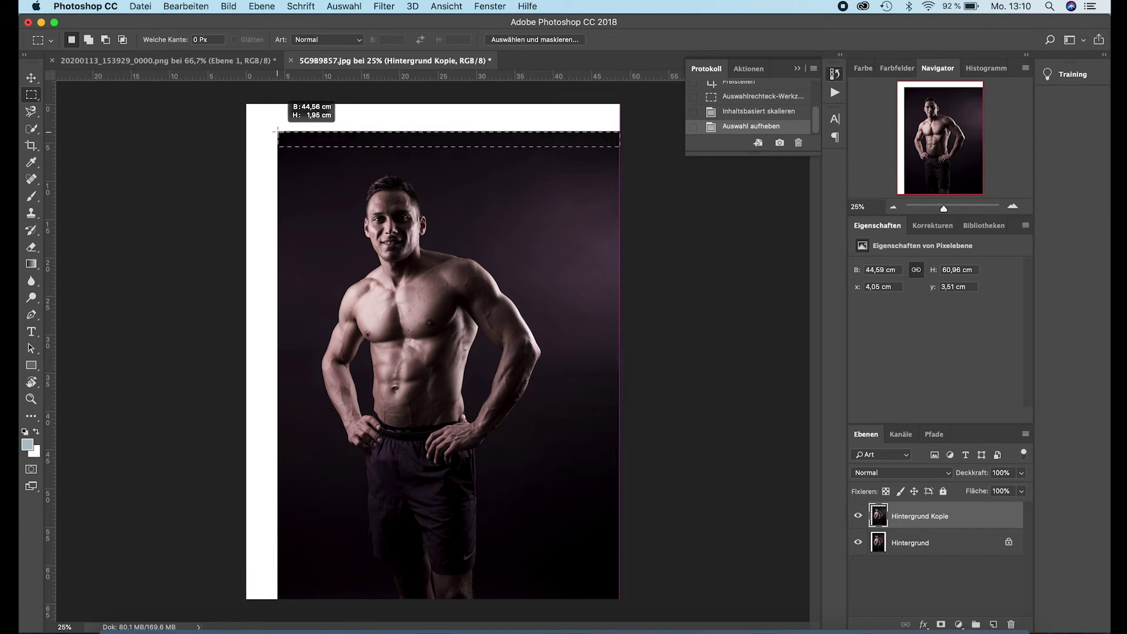
left_click(200, 7)
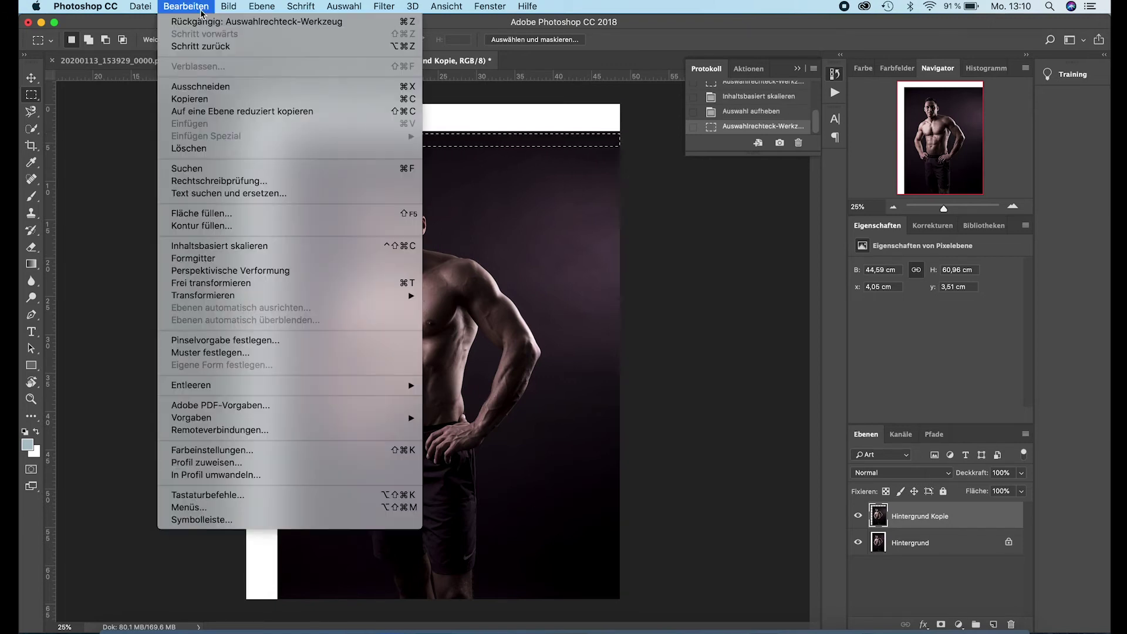
left_click(246, 250)
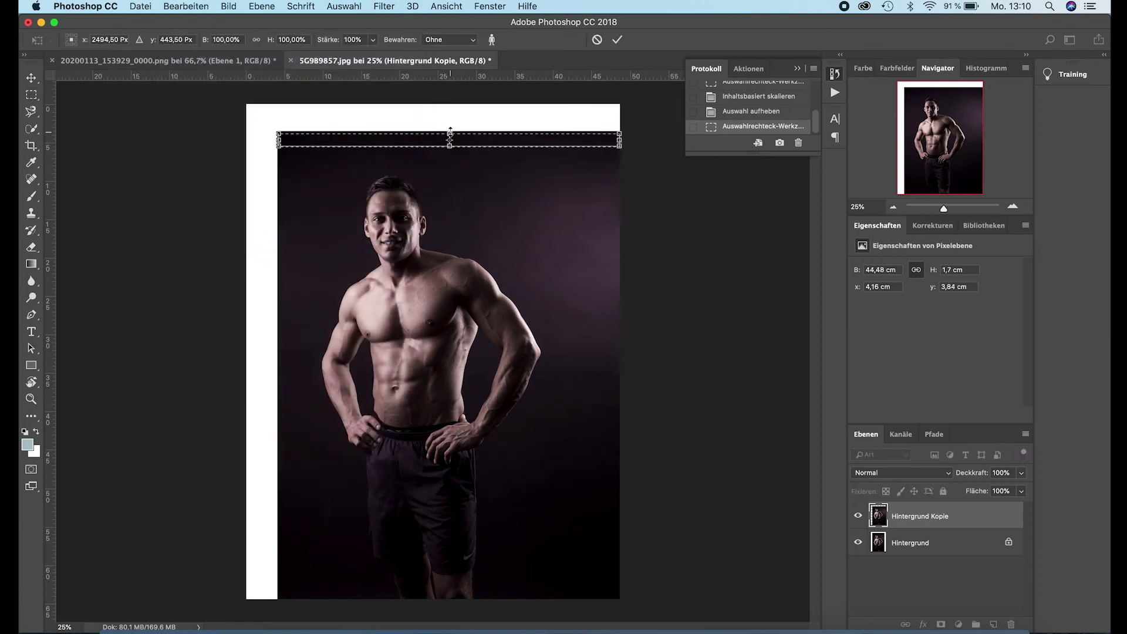
left_click_drag(449, 131, 449, 104)
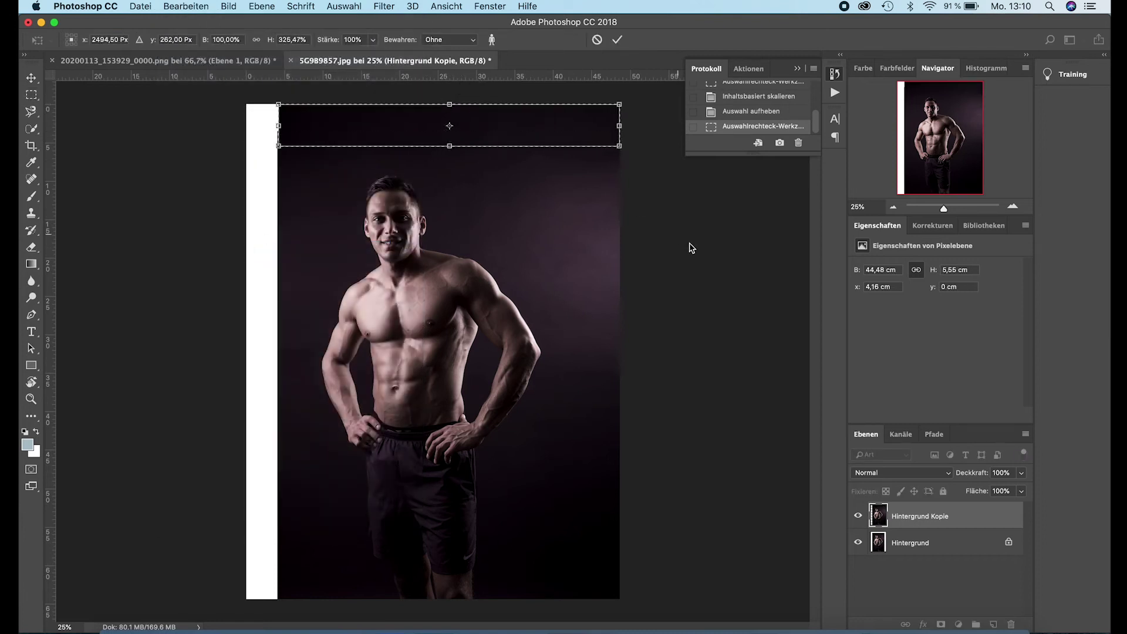
key("Return")
key("ctrl+d")
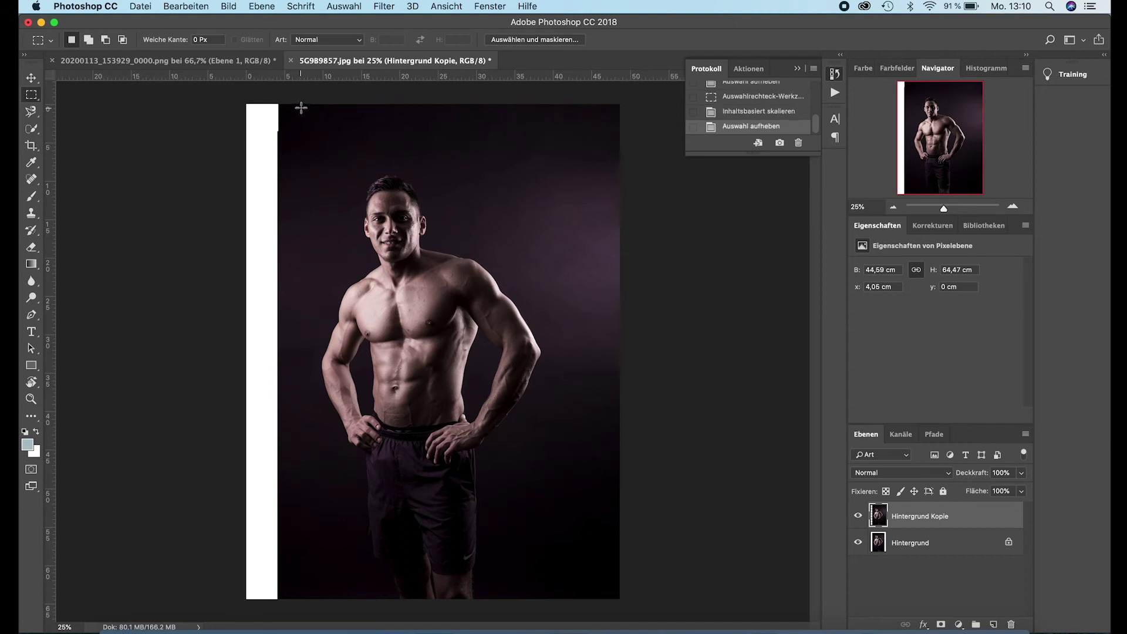
Step: Marquee-select a full-height strip of dark background along the left edge
left_click_drag(301, 107, 305, 488)
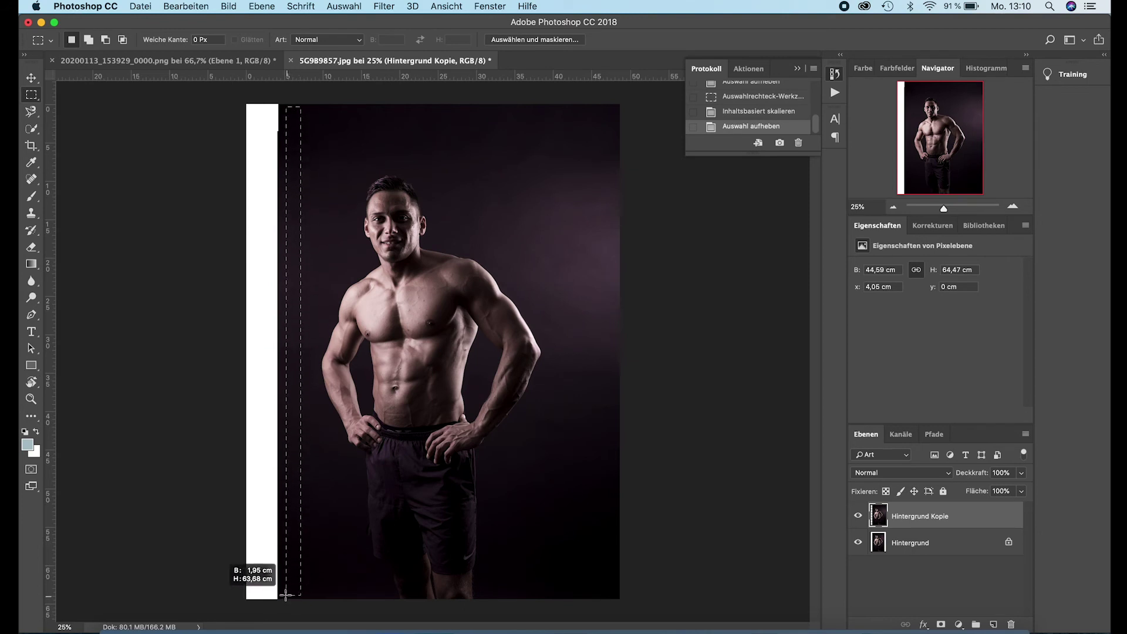
left_click_drag(305, 488, 282, 599)
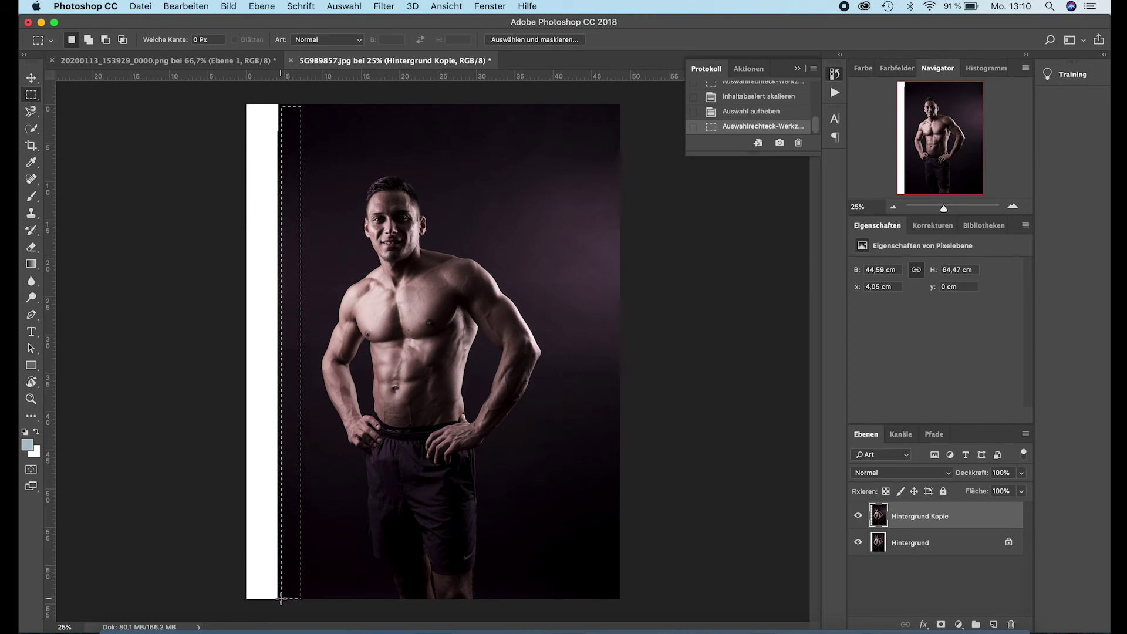
Step: Content-aware scale the left strip over the left border and up to the top, then deselect
left_click(185, 6)
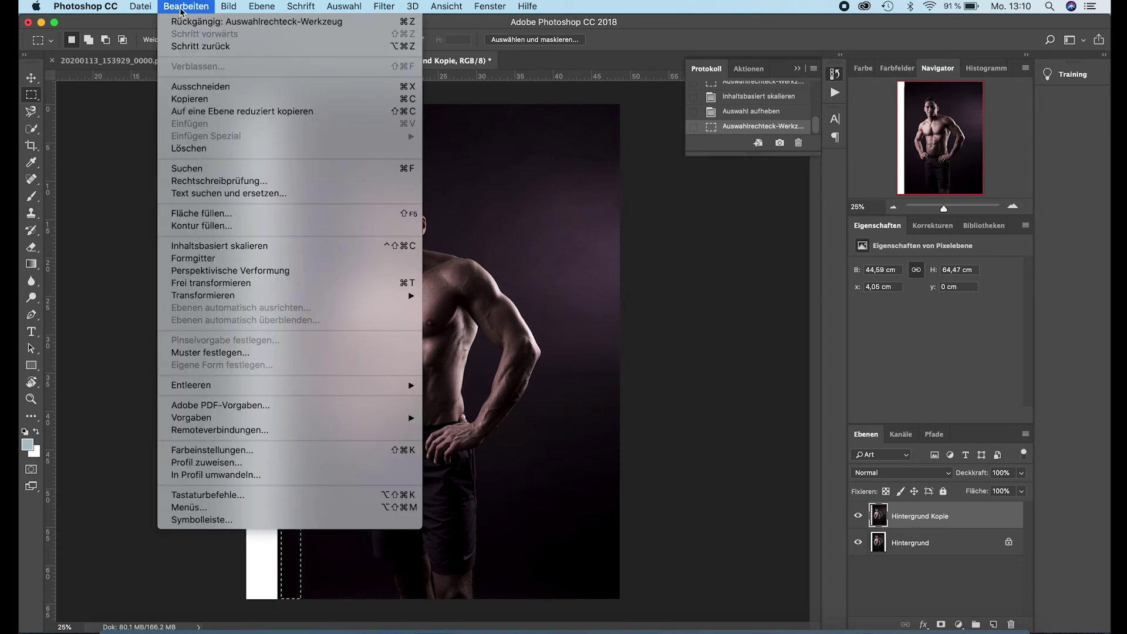
left_click(211, 246)
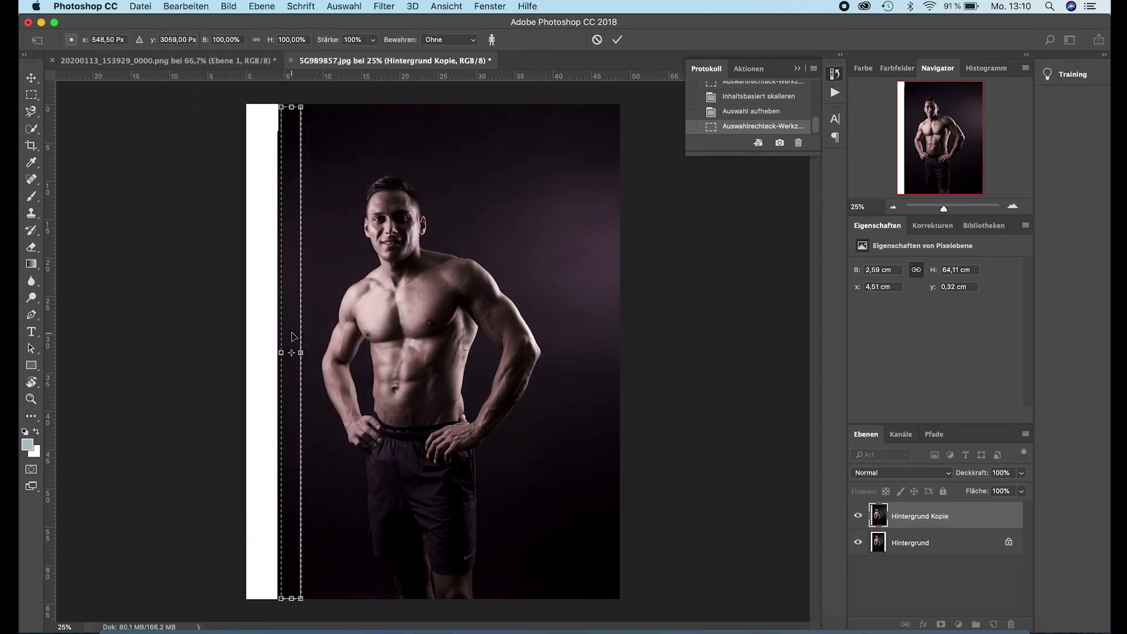
left_click_drag(279, 352, 245, 354)
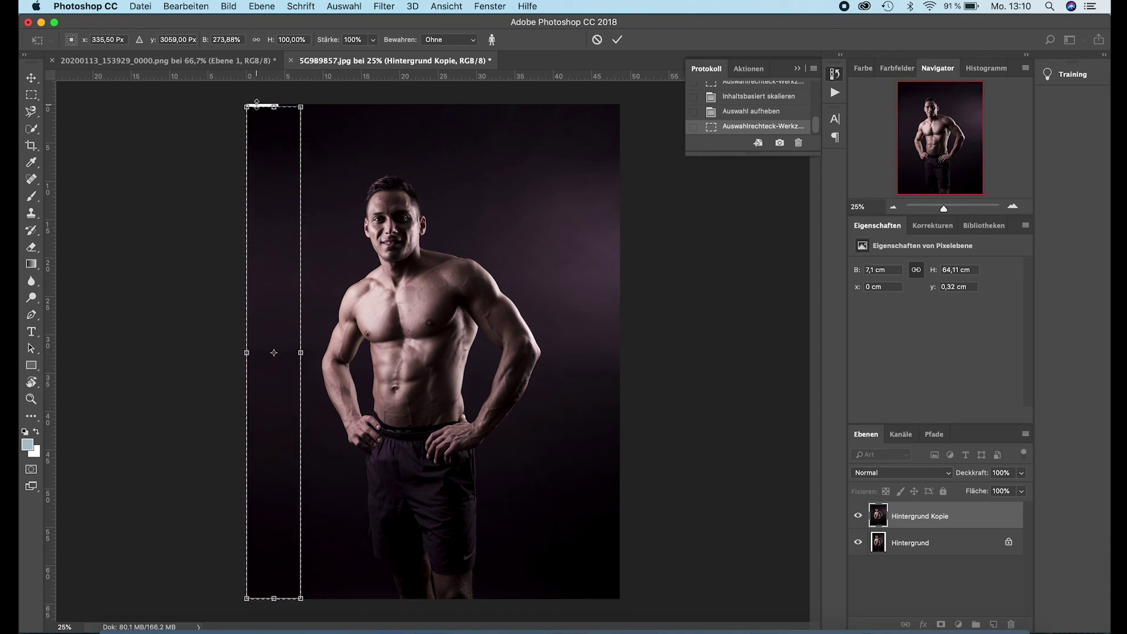
left_click_drag(274, 102, 273, 100)
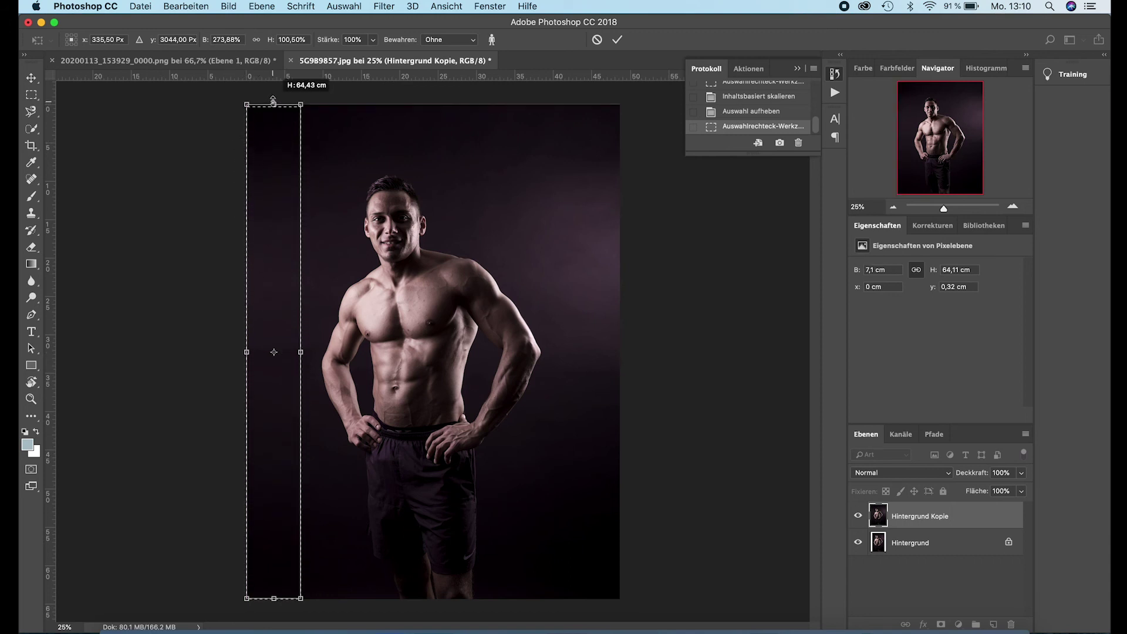
key("Return")
left_click(204, 151)
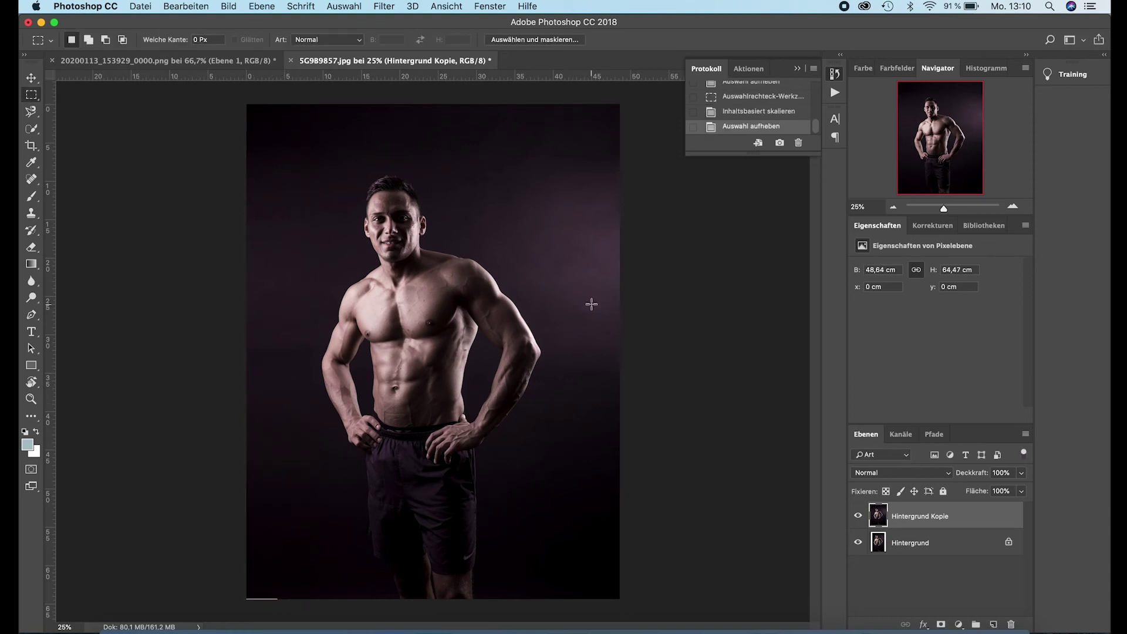
scroll(784, 121, "up", 1)
scroll(784, 121, "up", 2)
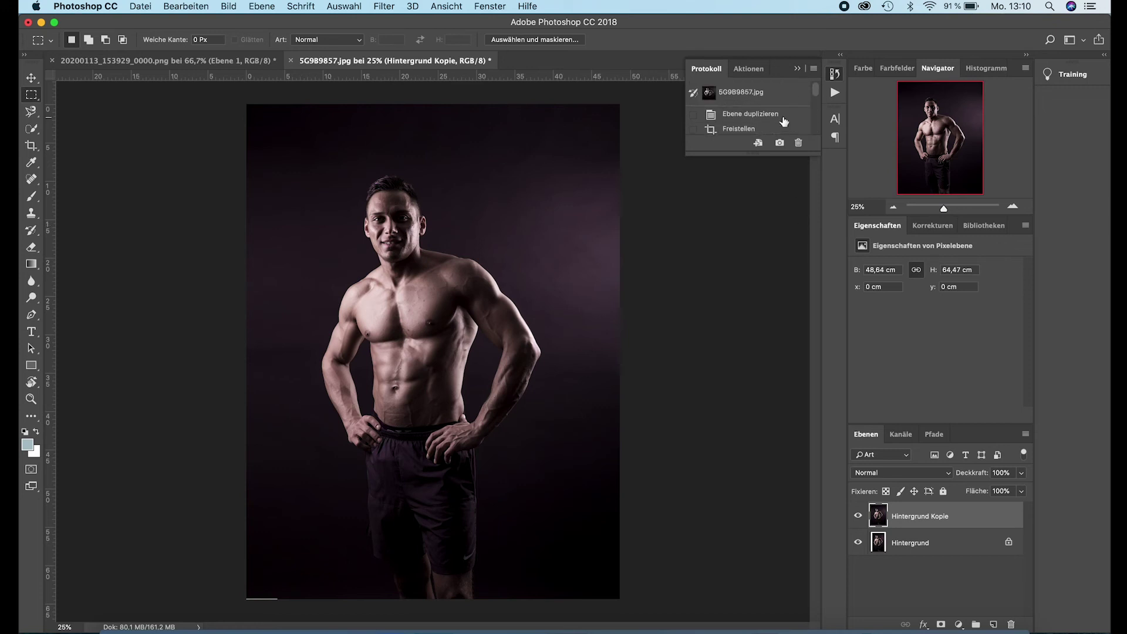
left_click(765, 105)
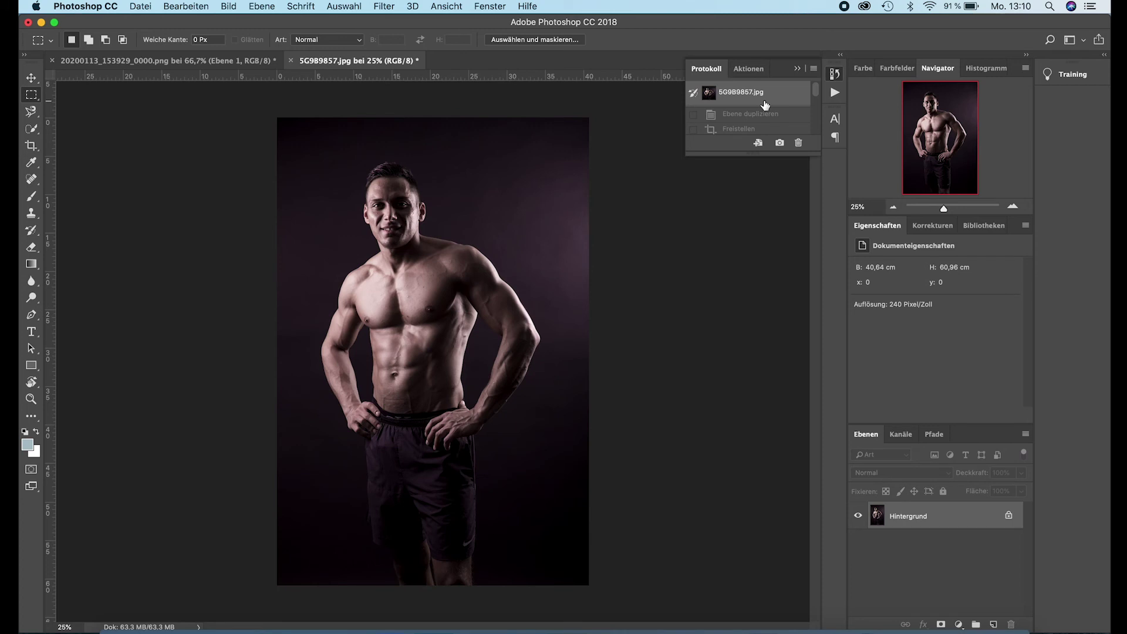
scroll(761, 118, "down", 5)
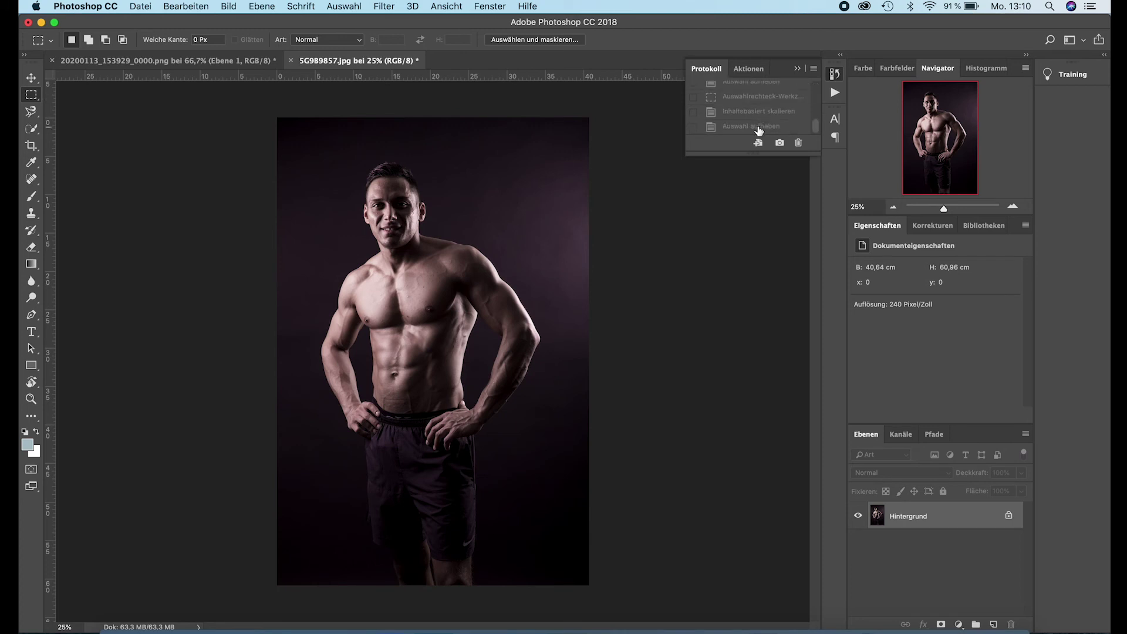
left_click(757, 126)
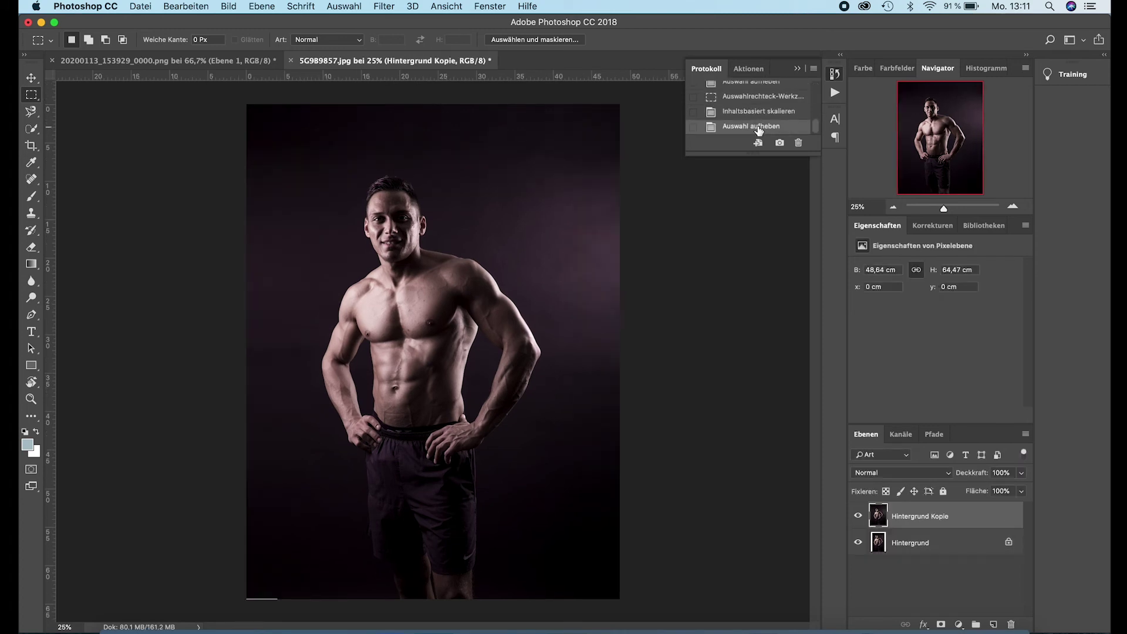